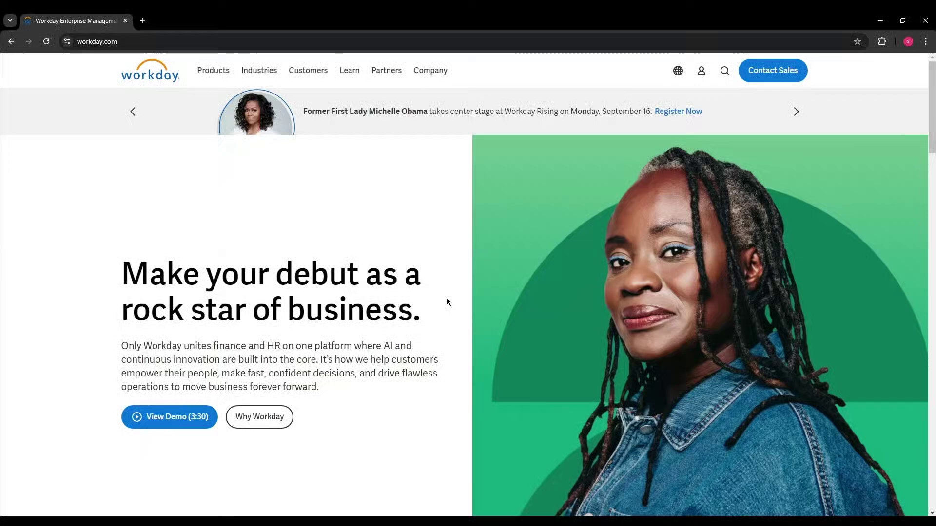
Open Chrome Settings in a new tab from the three-dot menu
{"action": "left_click", "coordinate": [925, 42]}
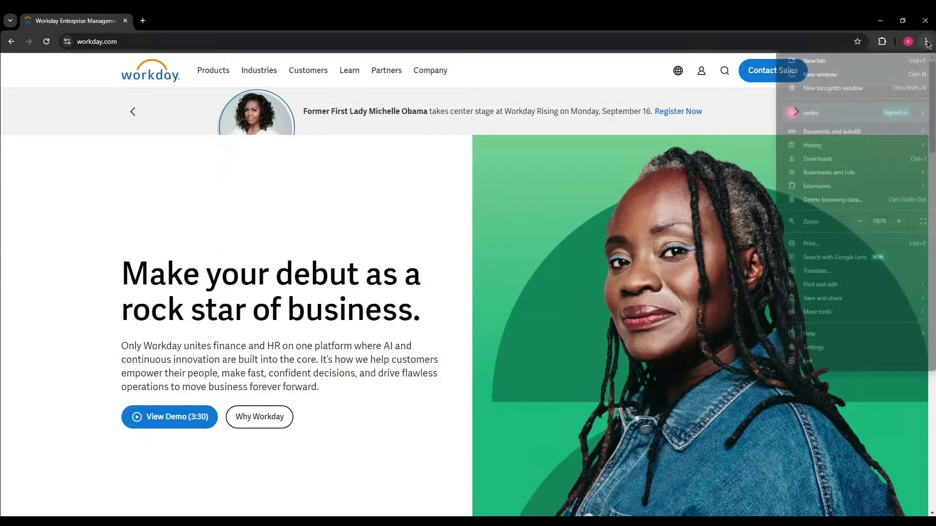
{"action": "left_click", "coordinate": [814, 347]}
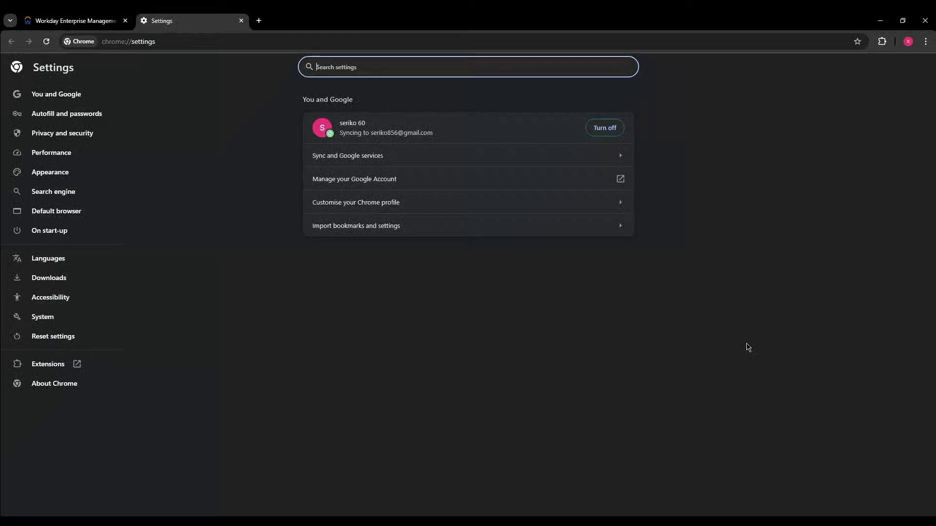
{"action": "type", "text": "cache"}
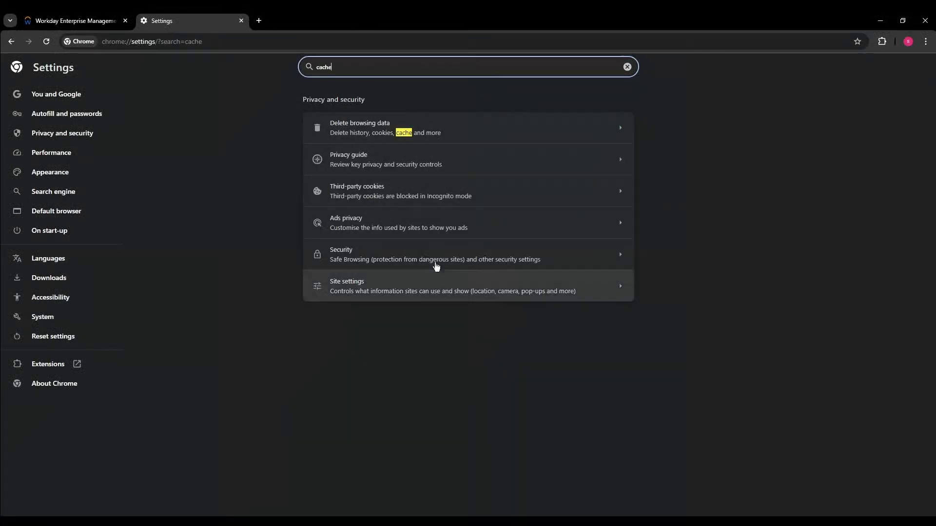
Open Delete browsing data from the settings search results
{"action": "left_click", "coordinate": [421, 133]}
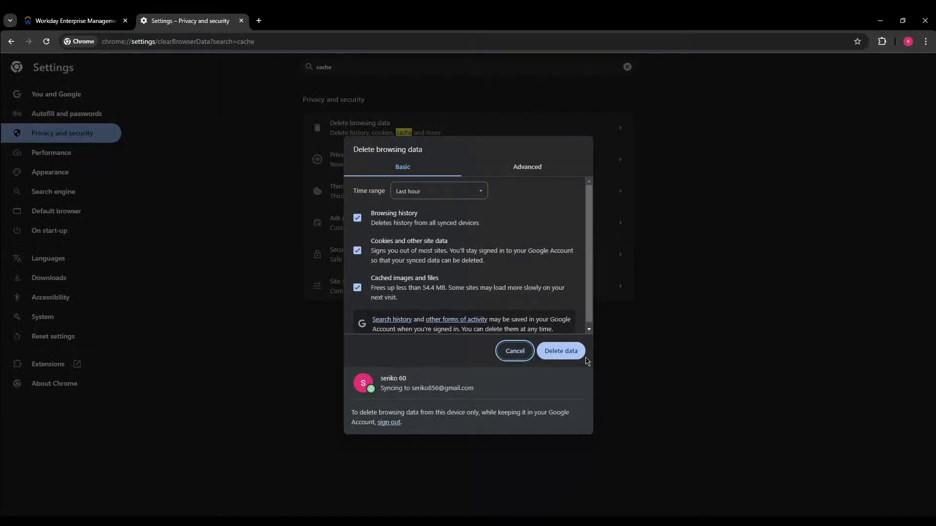
Search Google for 'downdetector' in a new tab
{"action": "key", "text": "ctrl+t"}
{"action": "type", "text": "dow"}
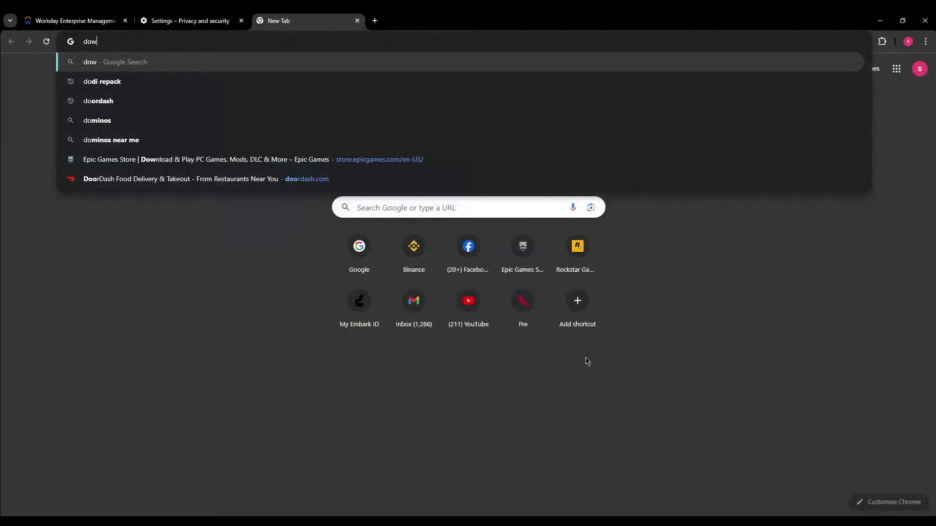
{"action": "type", "text": "ndetector"}
{"action": "key", "text": "Return"}
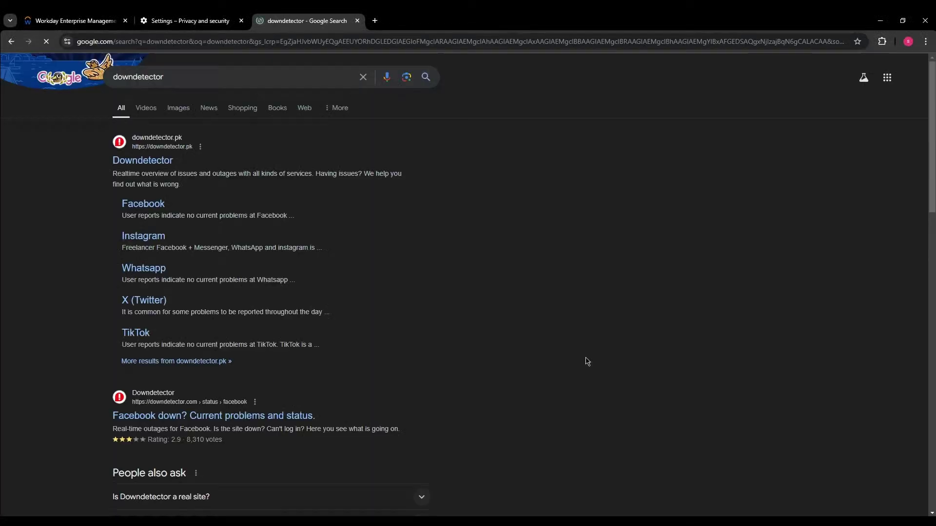